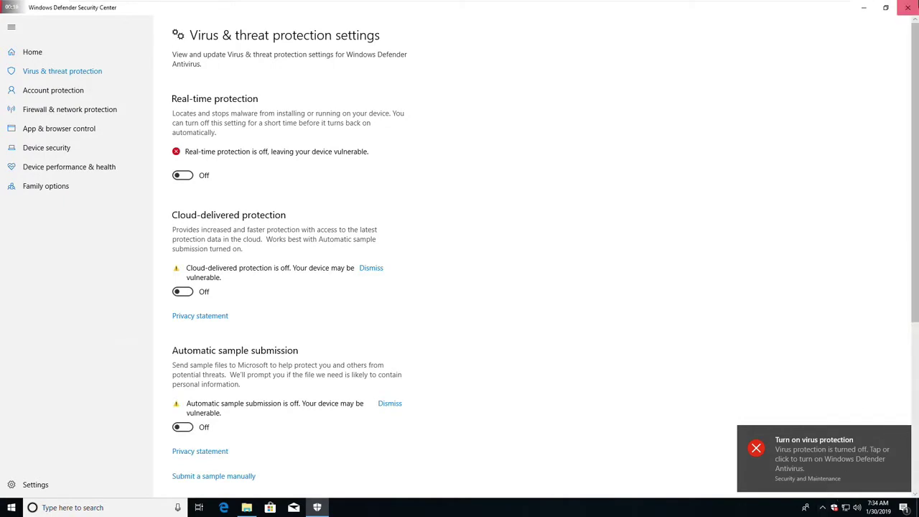
- Close the virus protection settings and extract the _Getintopc.com_IBM_SPSS_Statistics_25.0x64 archive into the current folder
click(907, 7)
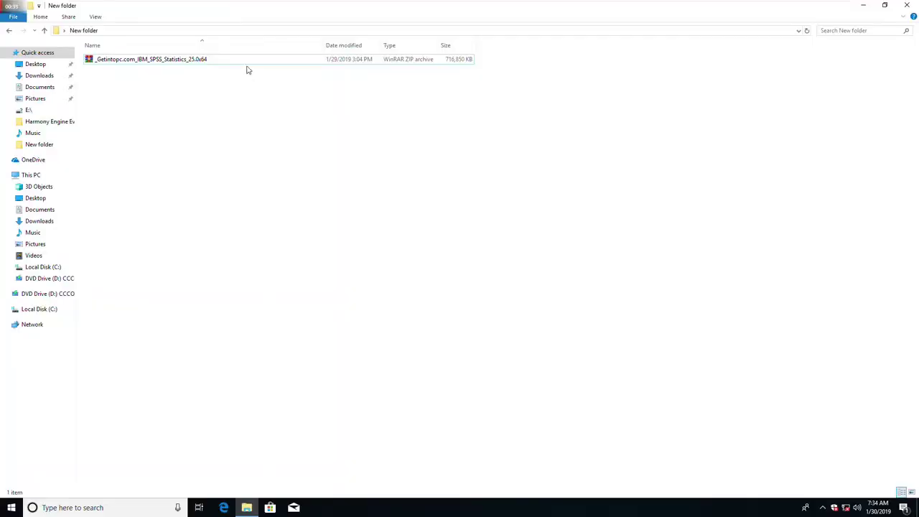
click(244, 64)
right_click(245, 63)
click(287, 99)
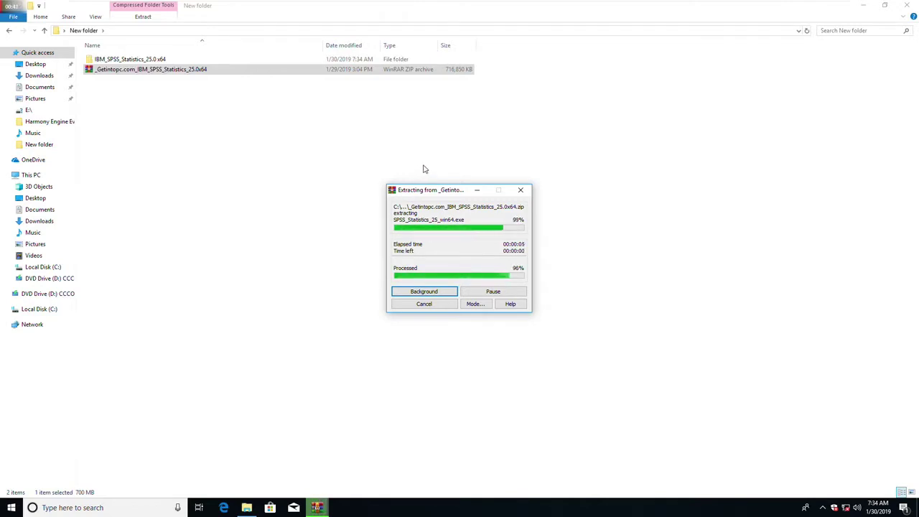
- Open the extracted IBM_SPSS_Statistics_25.0 x64 folder and run the SPSS_Statistics_25_win64 installer as administrator, allowing it to make changes
click(138, 62)
double_click(138, 63)
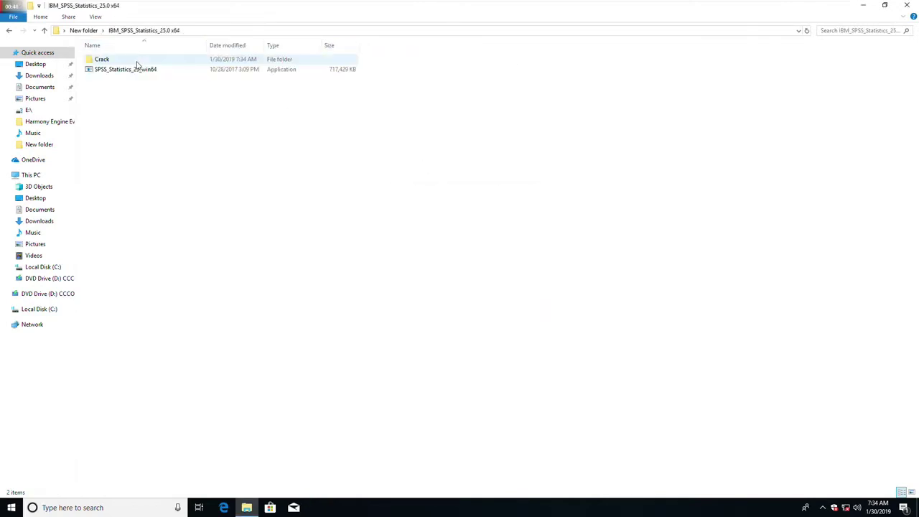
click(132, 70)
right_click(132, 70)
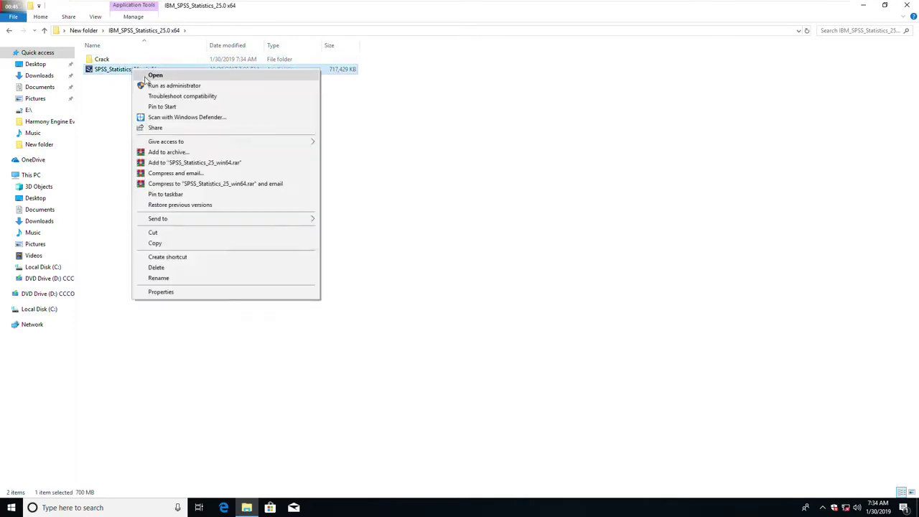
click(160, 86)
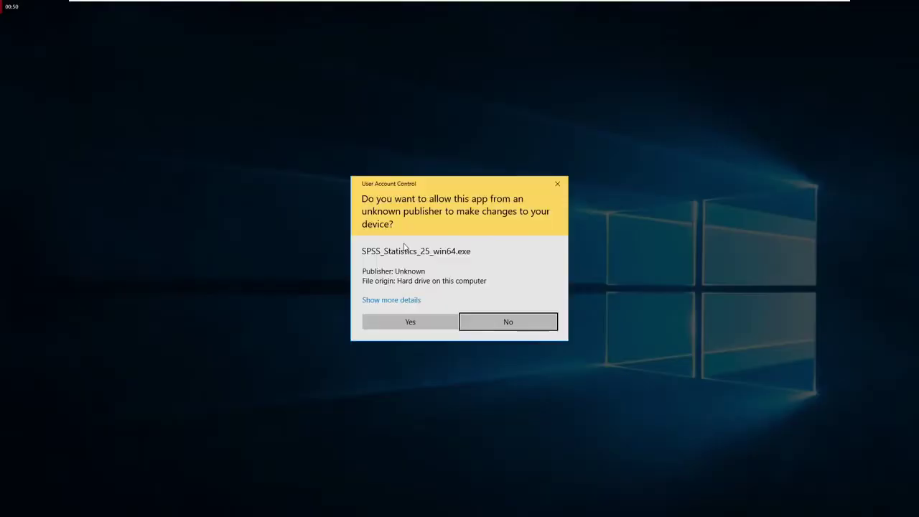
click(420, 321)
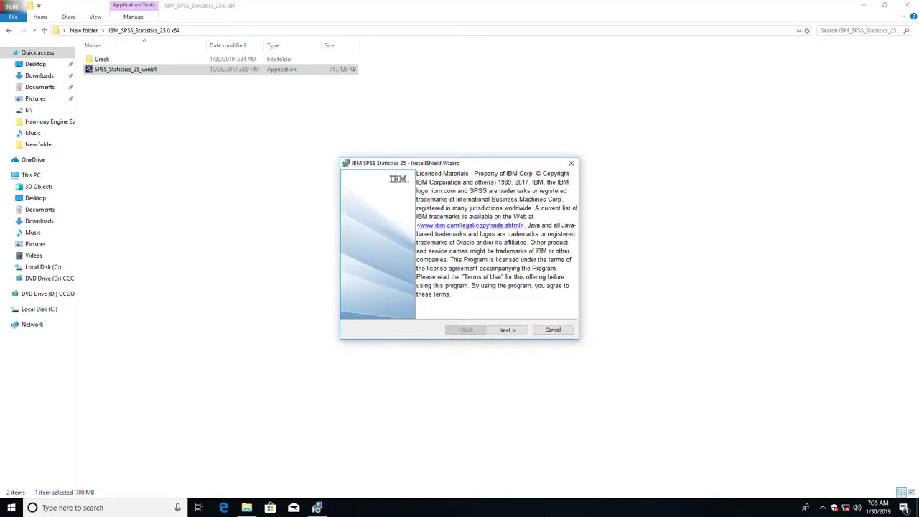
- Proceed past the installer's introduction and accept the IBM SPSS Statistics 25 software license agreement
click(512, 330)
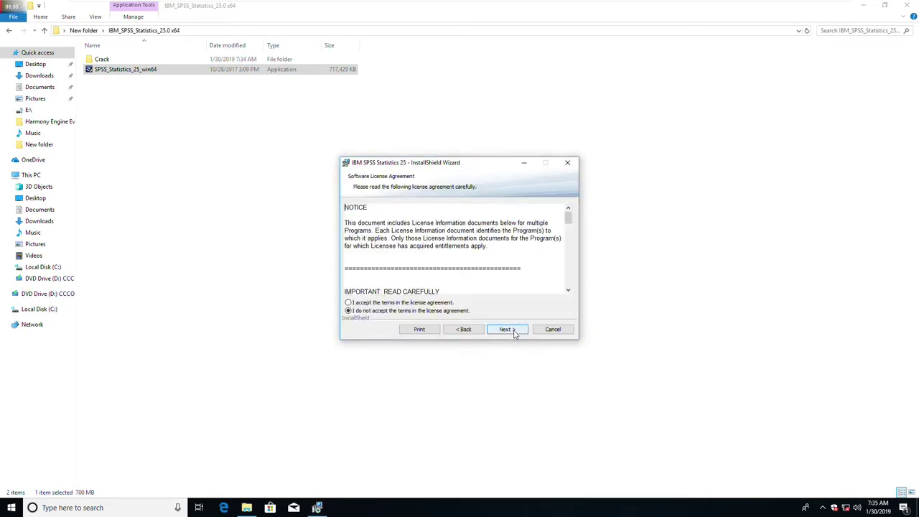
click(441, 303)
click(507, 330)
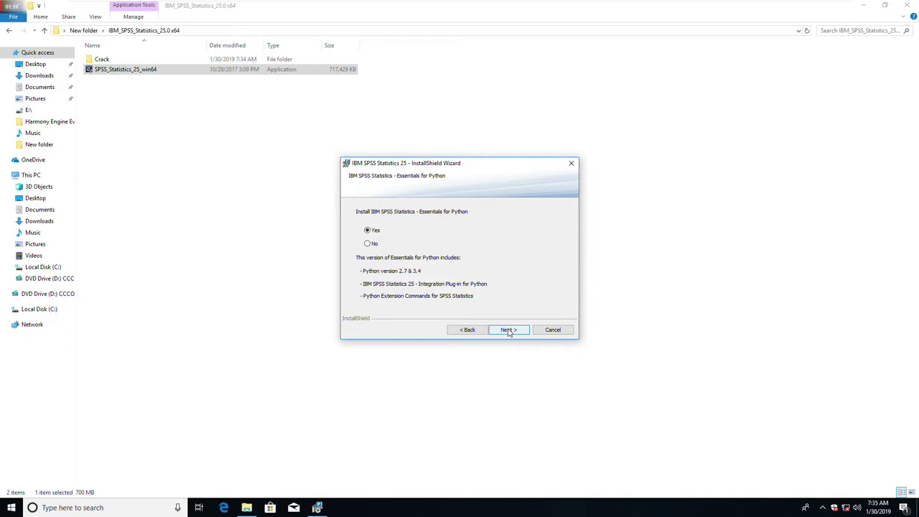
- Include IBM SPSS Statistics - Essentials for Python in the installation and accept both of its license agreements
click(509, 330)
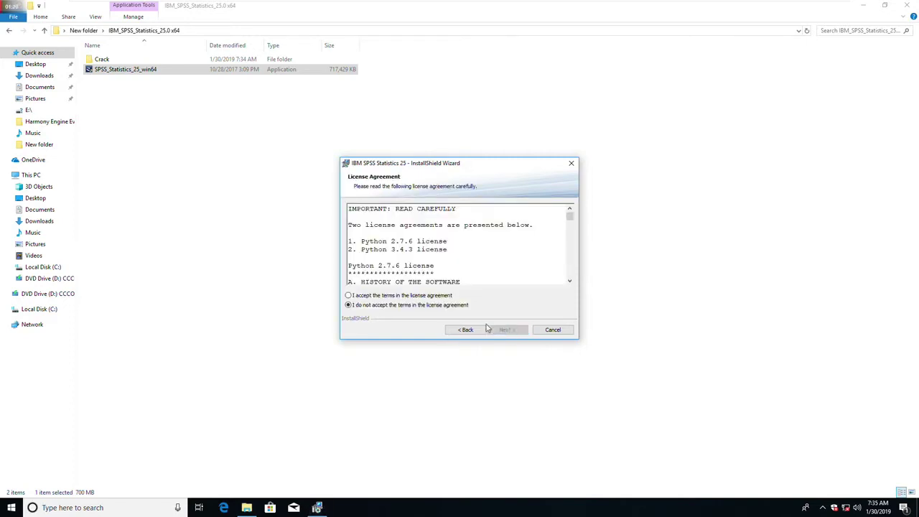
click(415, 296)
click(506, 330)
click(420, 303)
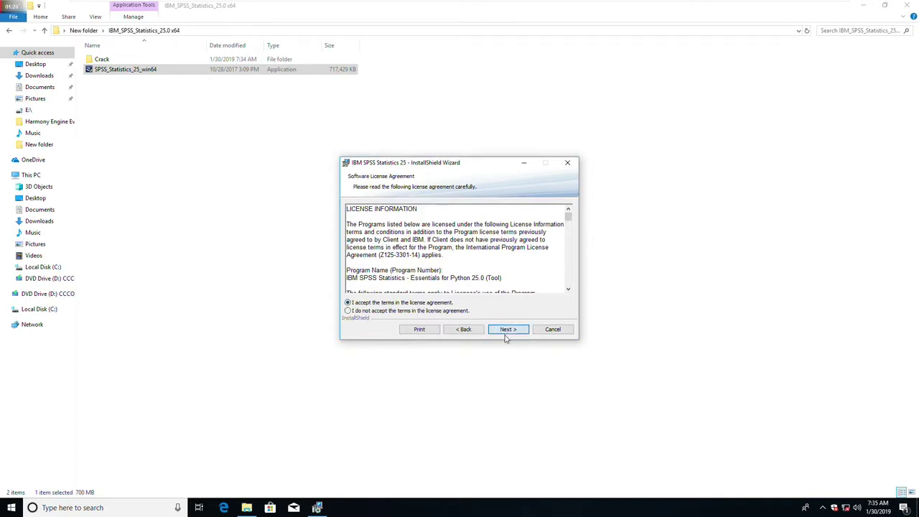
click(507, 329)
- Install SPSS Statistics 25 with the remaining default settings and finish without starting the License Authorization Wizard
click(507, 329)
click(505, 329)
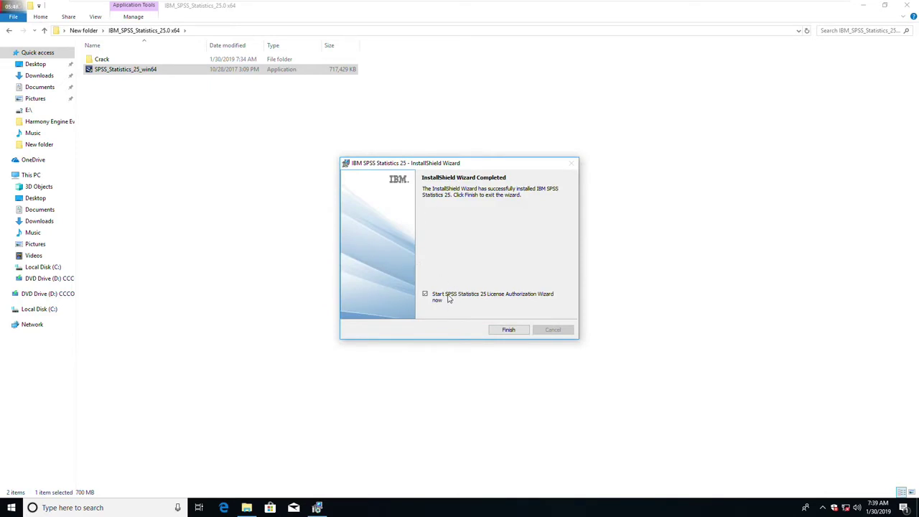
click(425, 295)
click(524, 331)
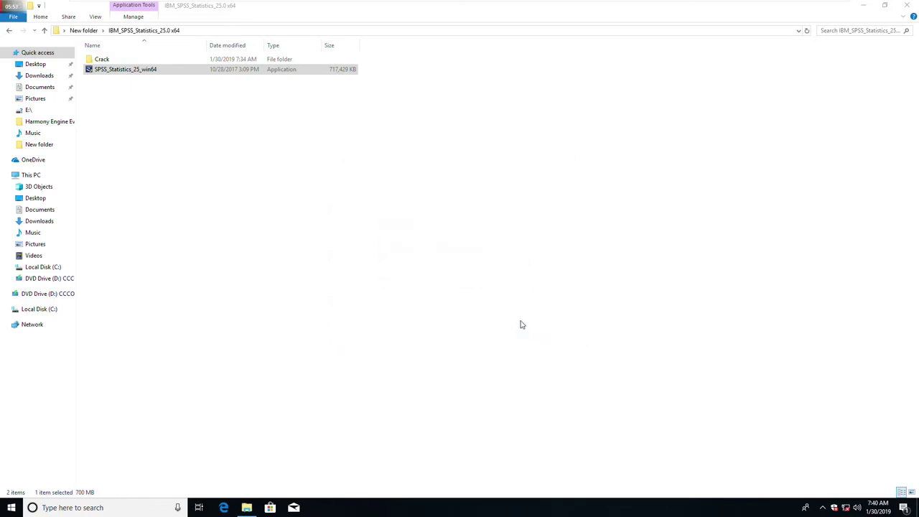
- Examine the Crack folder's contents, including the Another subfolder and the instructions in the Readme file
double_click(212, 60)
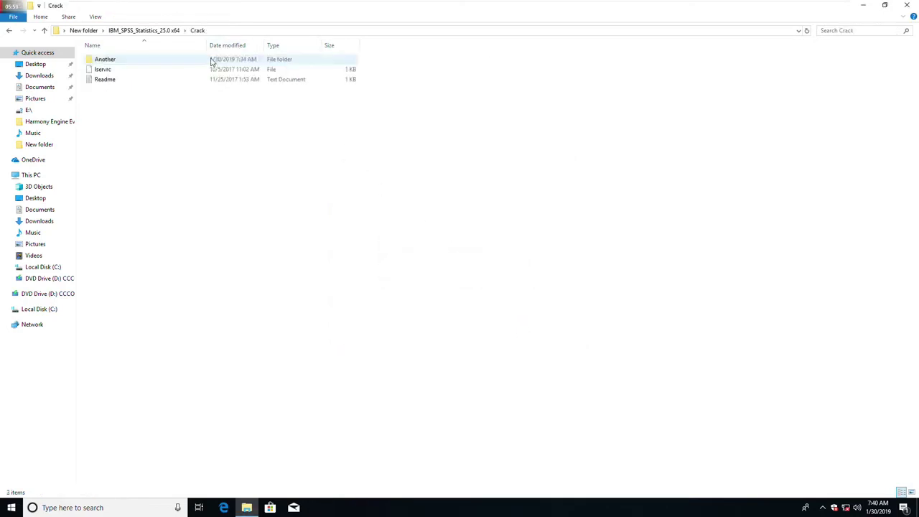
double_click(153, 61)
click(153, 62)
click(9, 31)
double_click(105, 79)
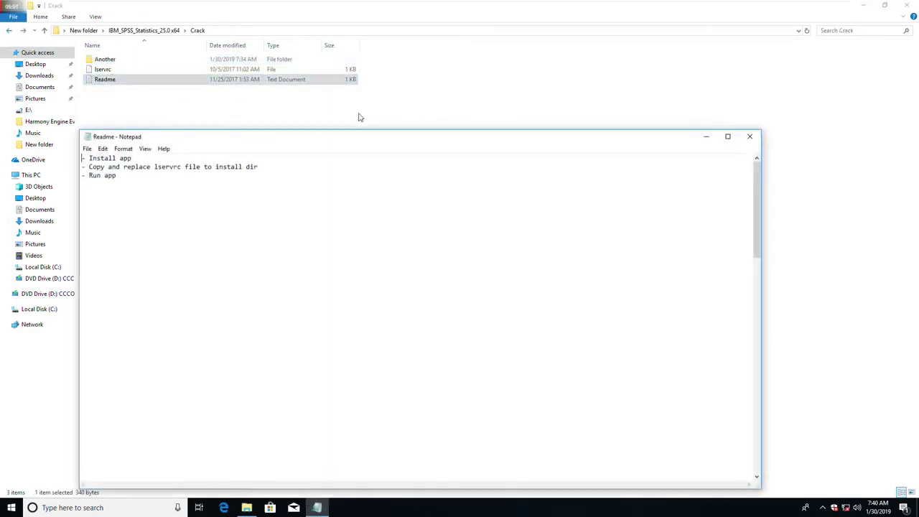
click(749, 136)
double_click(174, 59)
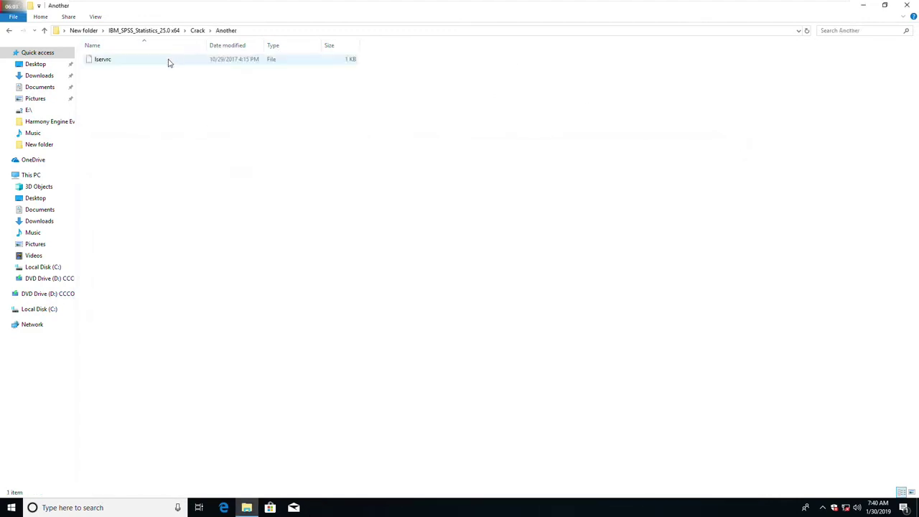
click(10, 31)
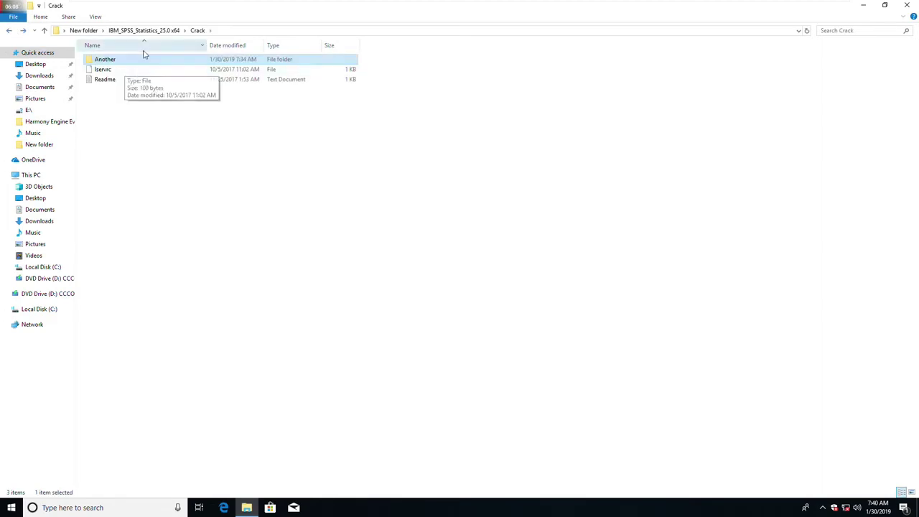
- Copy the Another folder and the lservrc file from the Crack folder, and shrink the folder window
right_click(146, 72)
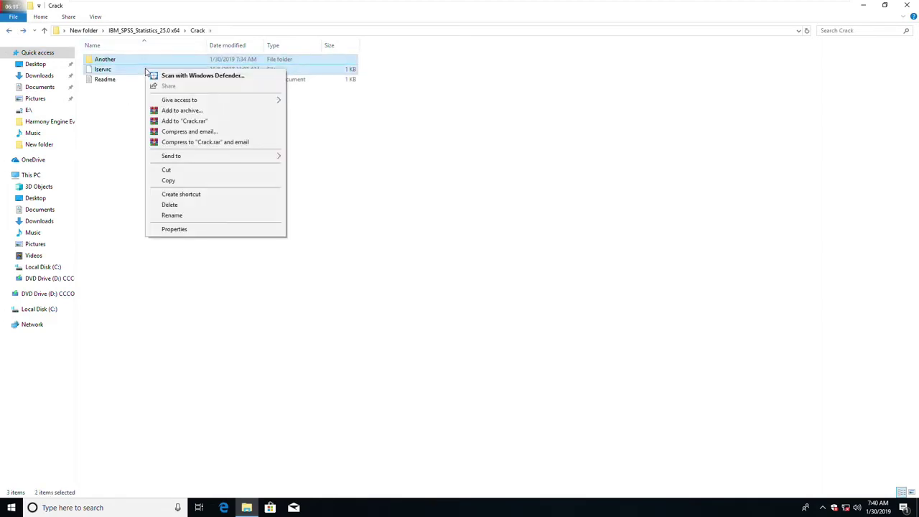
click(209, 181)
drag(209, 9, 434, 75)
- Open the installation folder of IBM SPSS Statistics 25 through its program shortcut's file location and maximize the window
key(super)
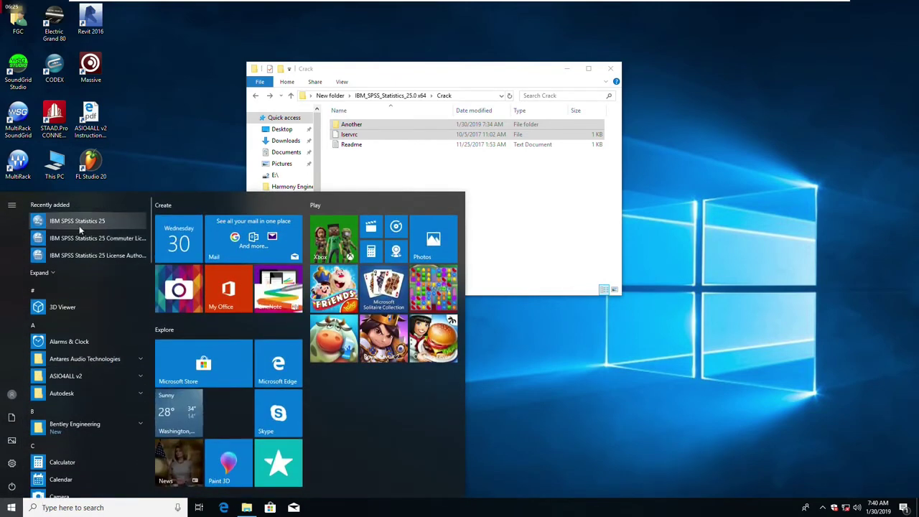
right_click(73, 226)
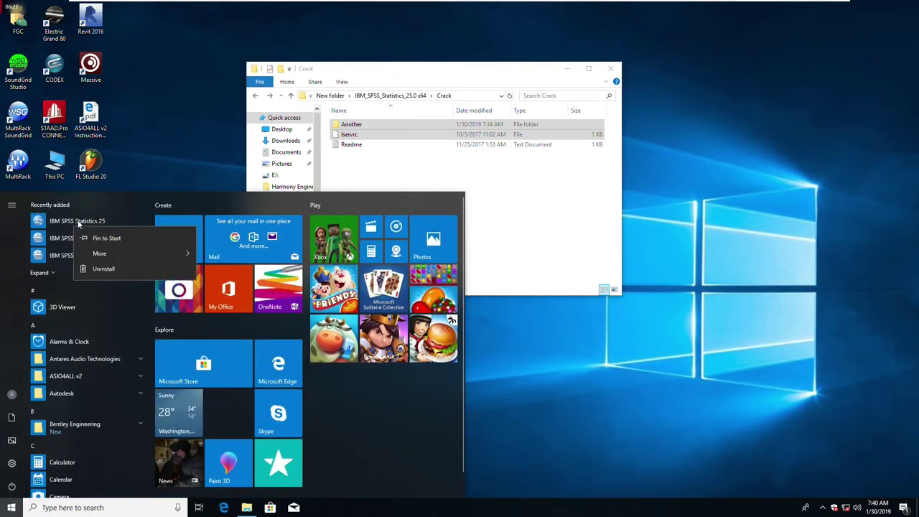
mouse_move(136, 253)
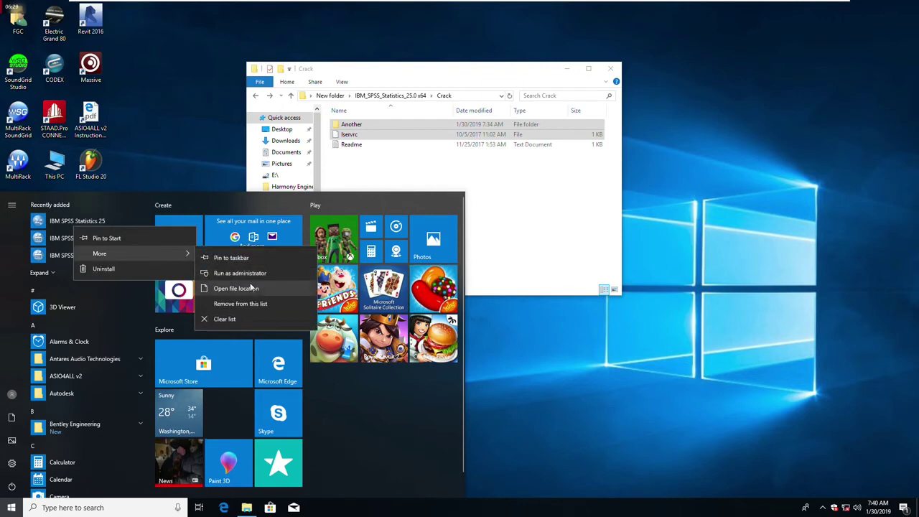
click(250, 288)
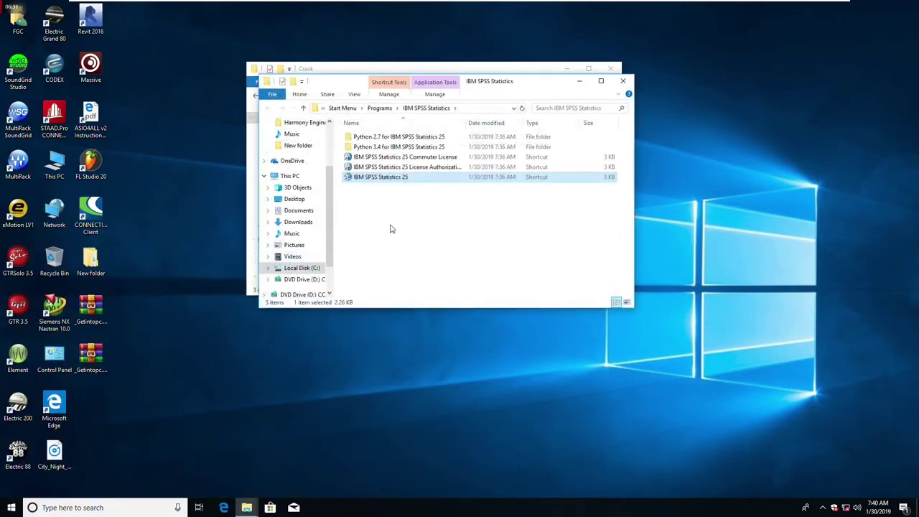
drag(492, 83, 395, 124)
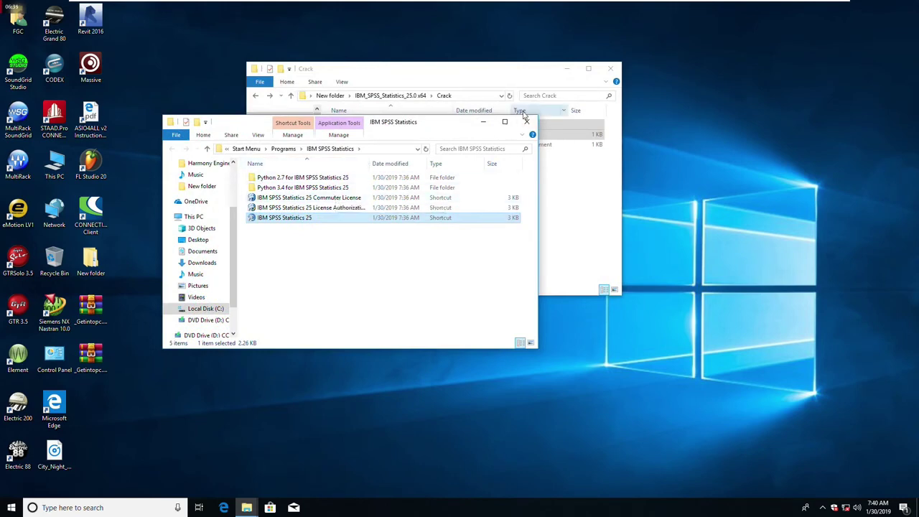
right_click(351, 222)
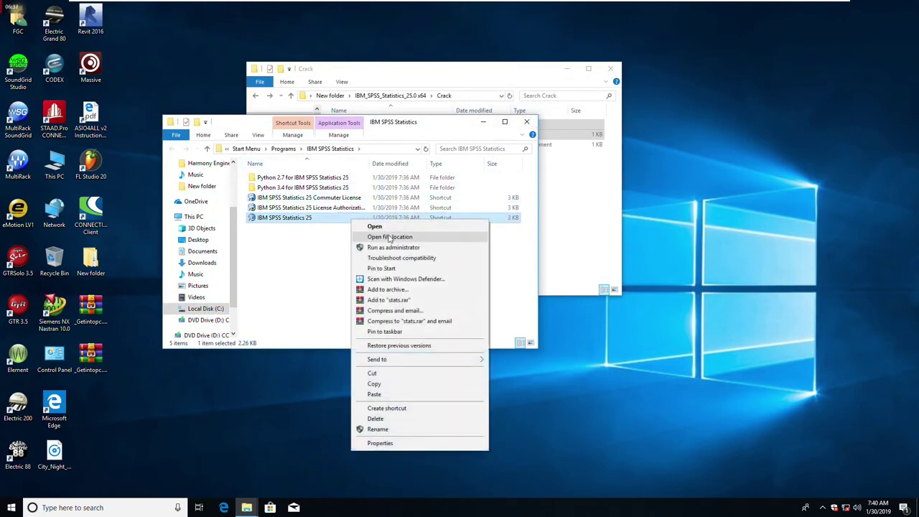
click(391, 235)
click(505, 121)
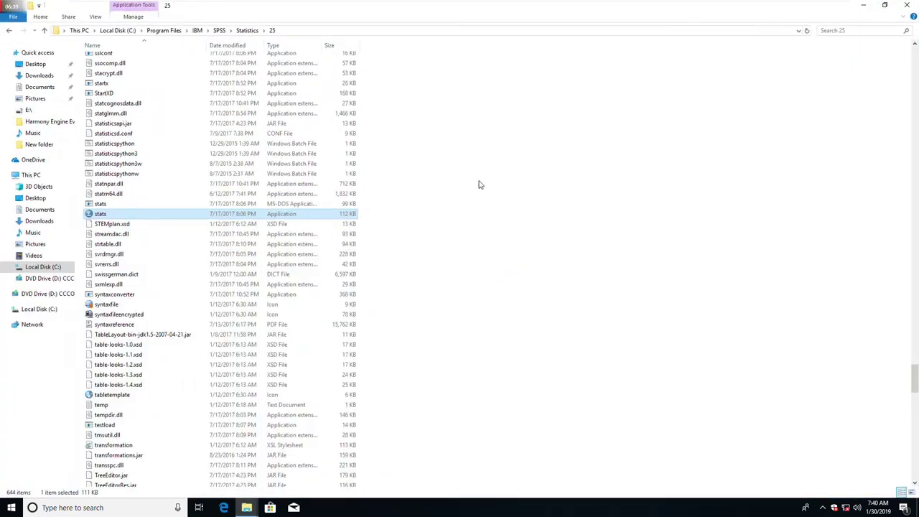
- Paste the copied items into the Statistics 25 installation folder, replacing the existing lservrc file
click(573, 268)
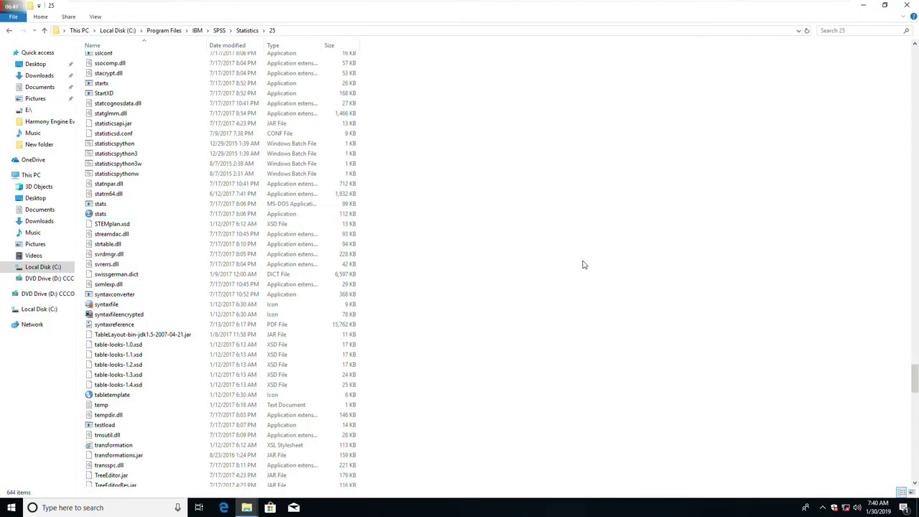
key(ctrl+v)
click(486, 185)
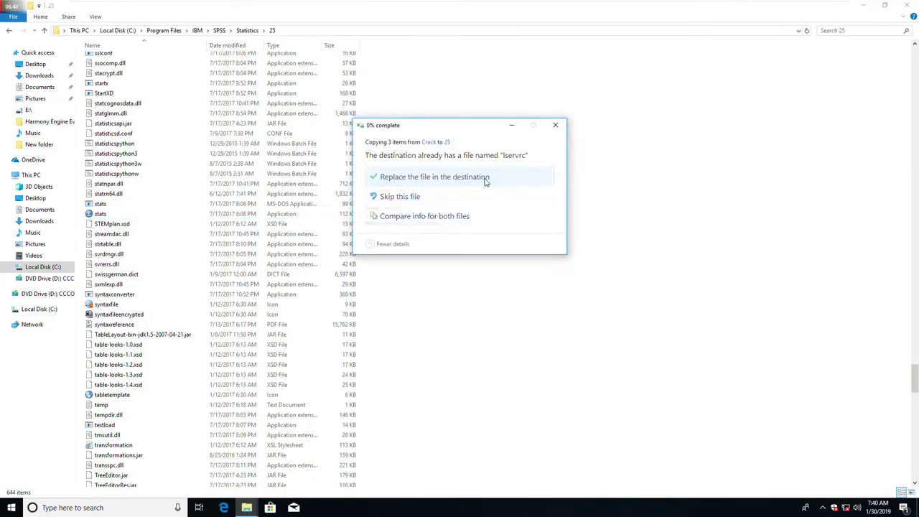
click(441, 209)
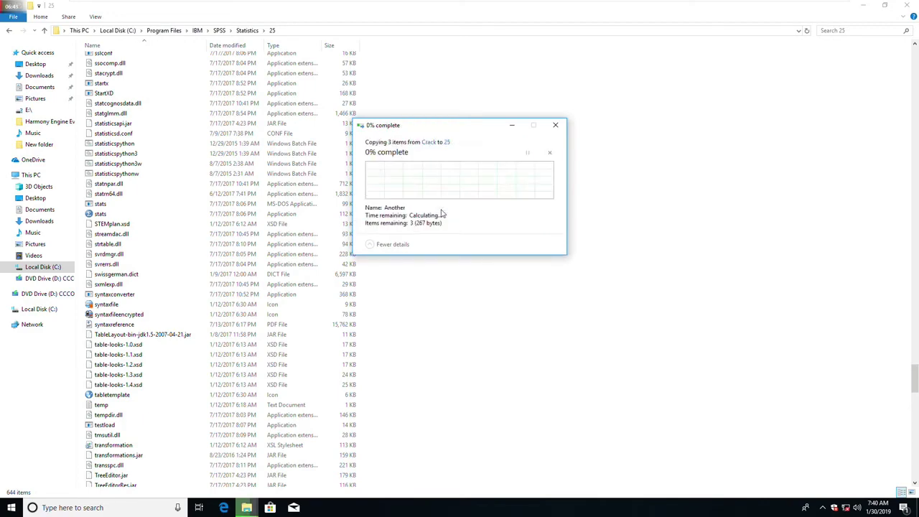
click(437, 208)
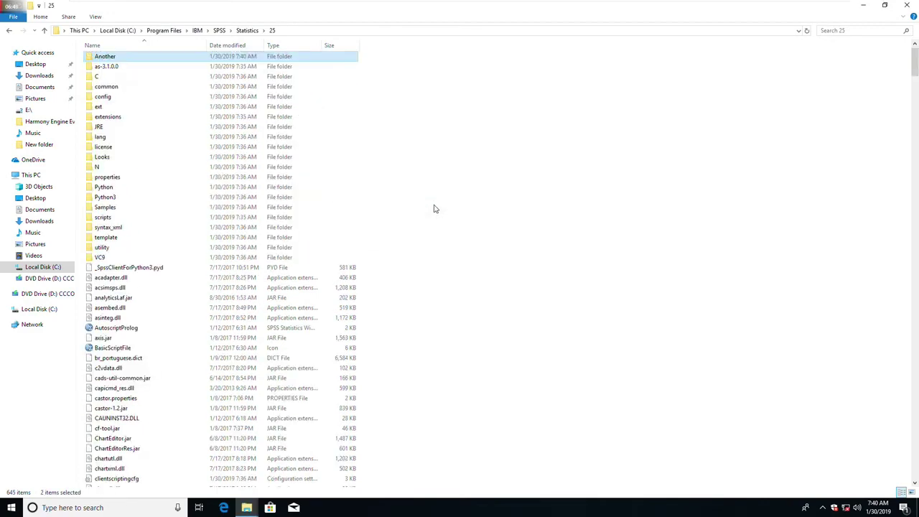
scroll(433, 209, down, 20)
scroll(434, 209, down, 18)
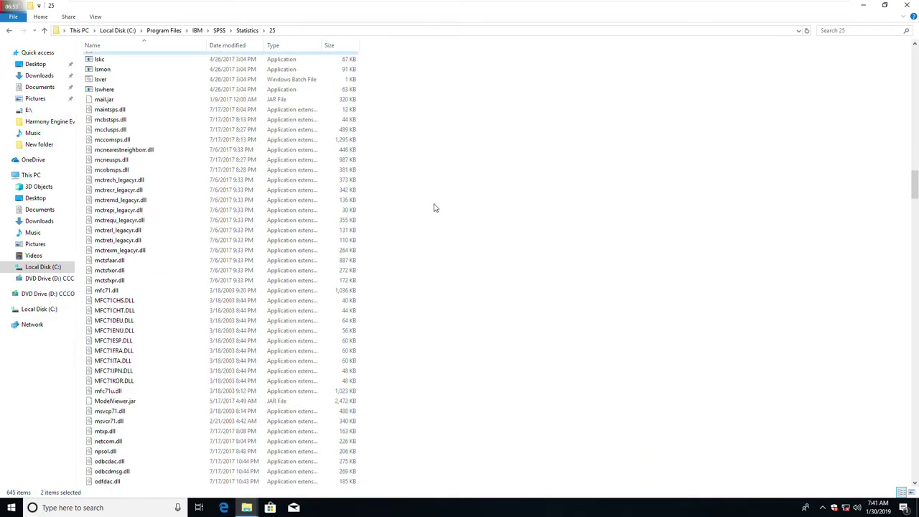
scroll(433, 208, down, 14)
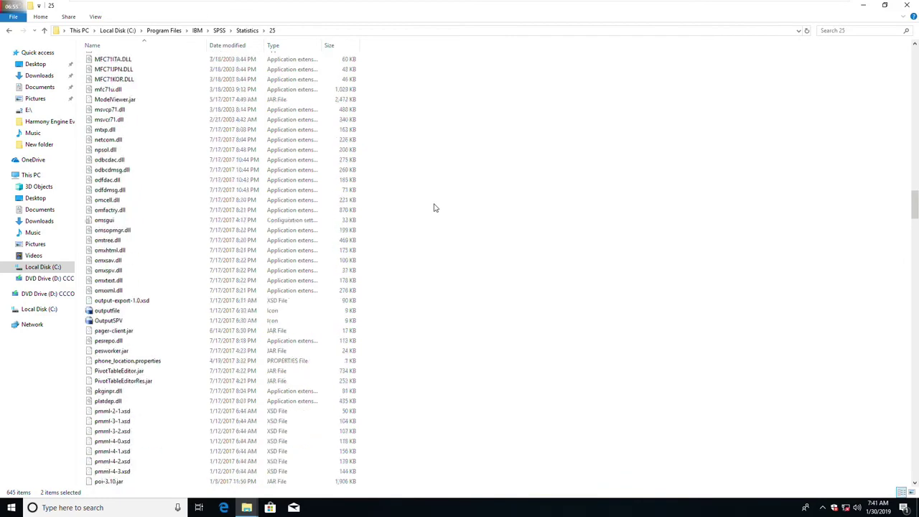
scroll(434, 206, down, 20)
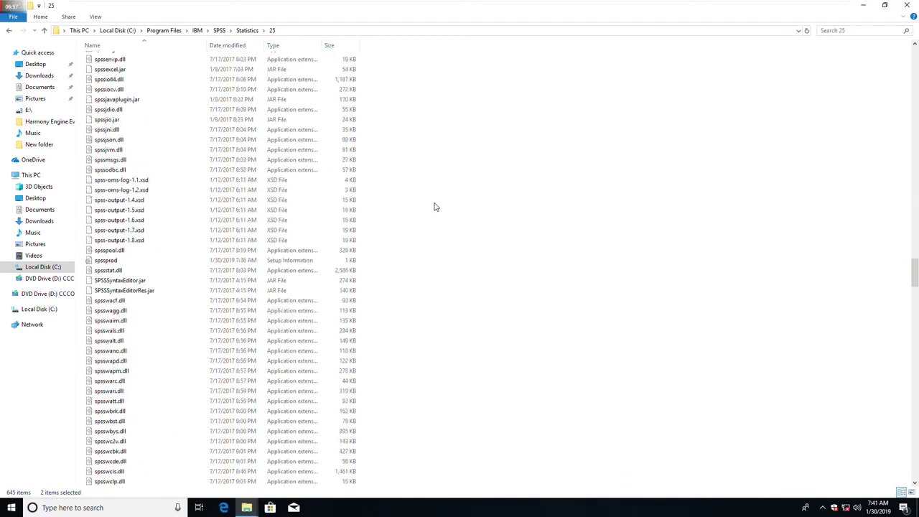
scroll(435, 205, down, 15)
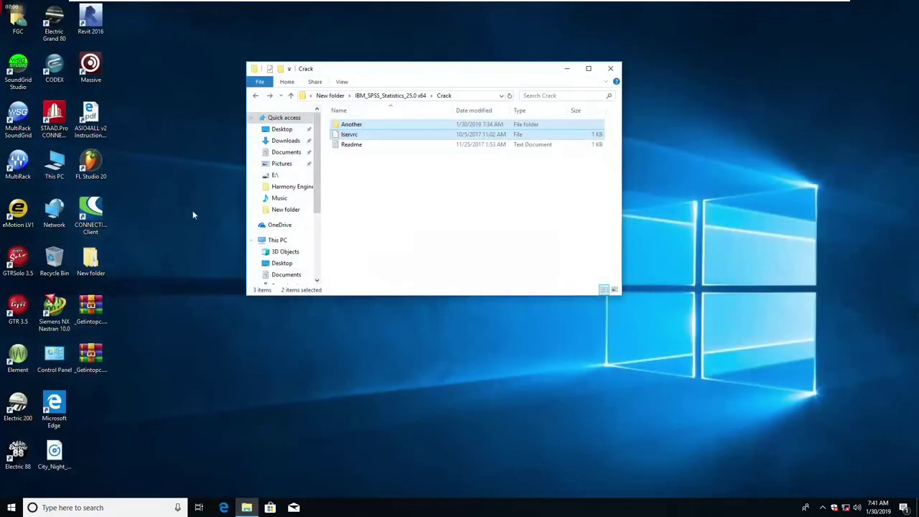
- Launch IBM SPSS Statistics 25 and move its welcome dialog slightly
click(12, 507)
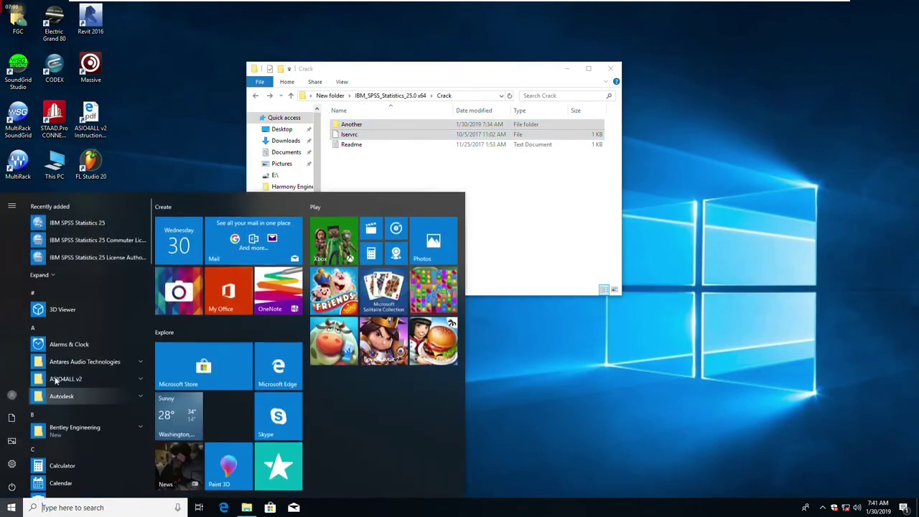
click(99, 229)
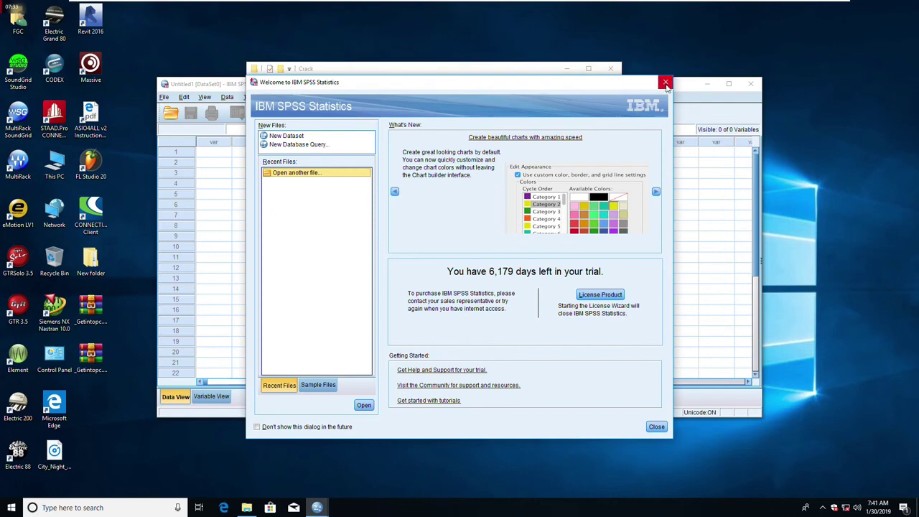
drag(510, 87, 498, 81)
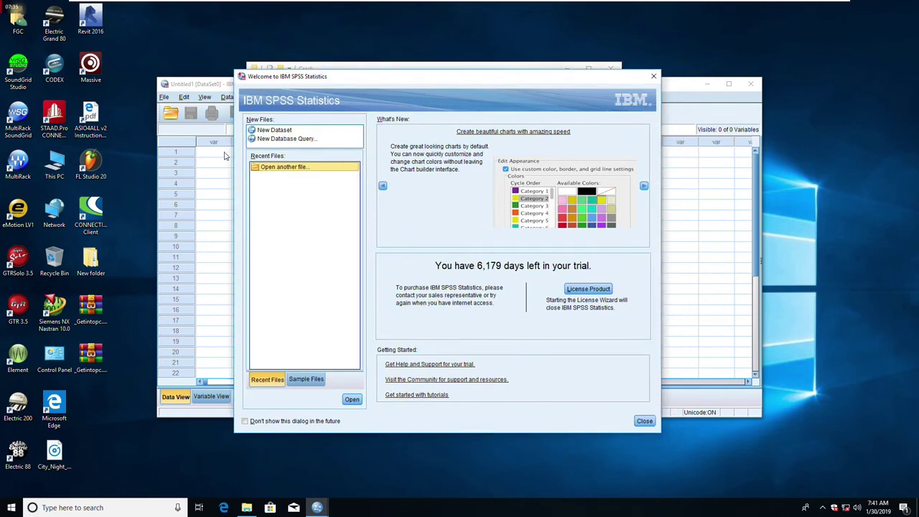
- Start a new, empty dataset from the welcome dialog
click(281, 130)
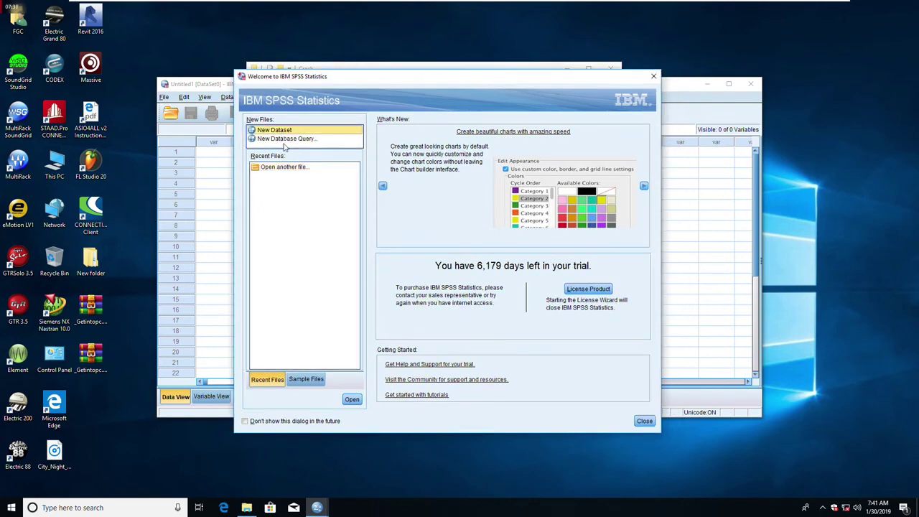
click(288, 140)
double_click(286, 132)
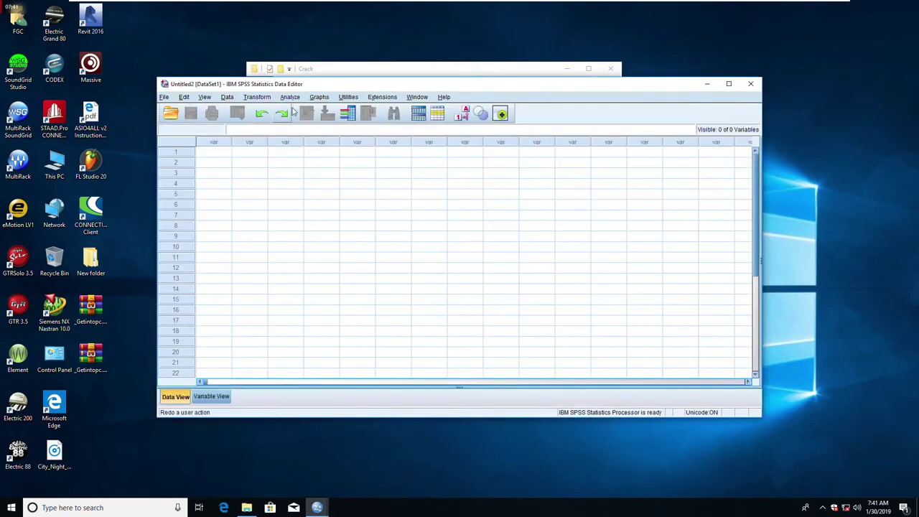
- View the program's About information to check its version and edition, and close it
click(444, 97)
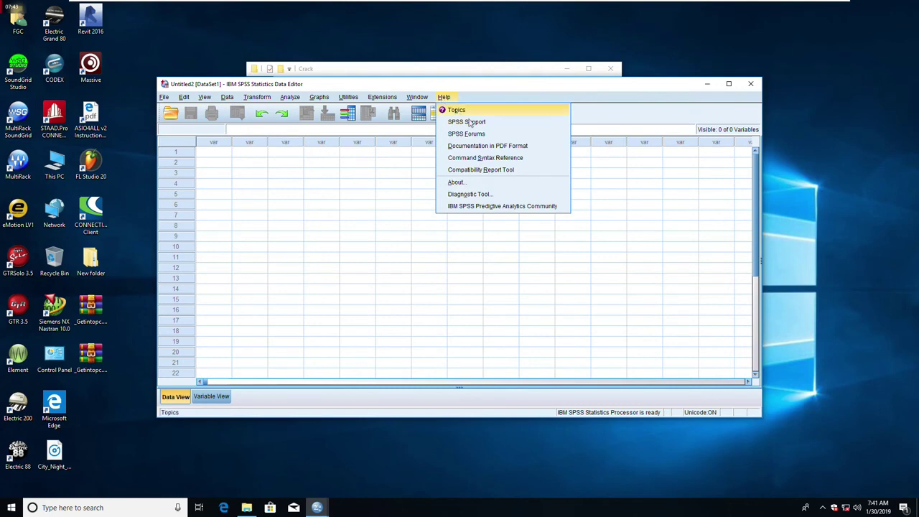
click(520, 185)
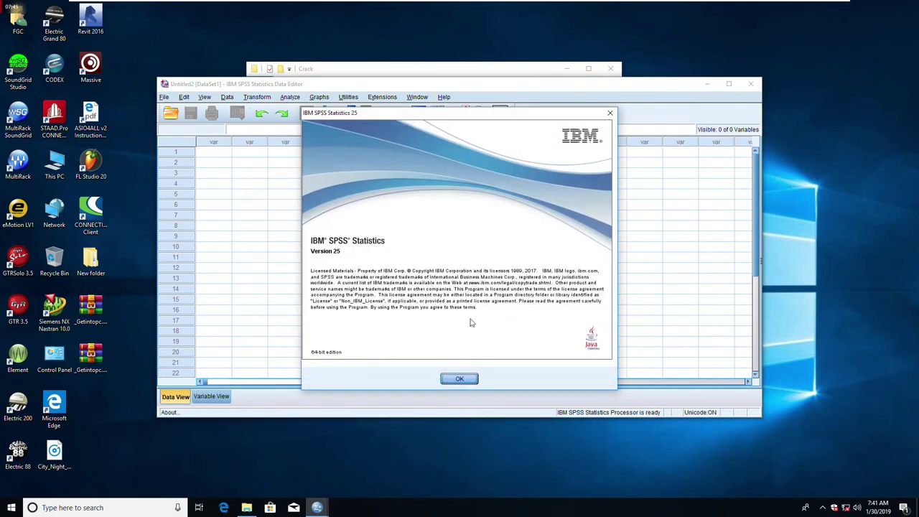
click(460, 379)
click(448, 98)
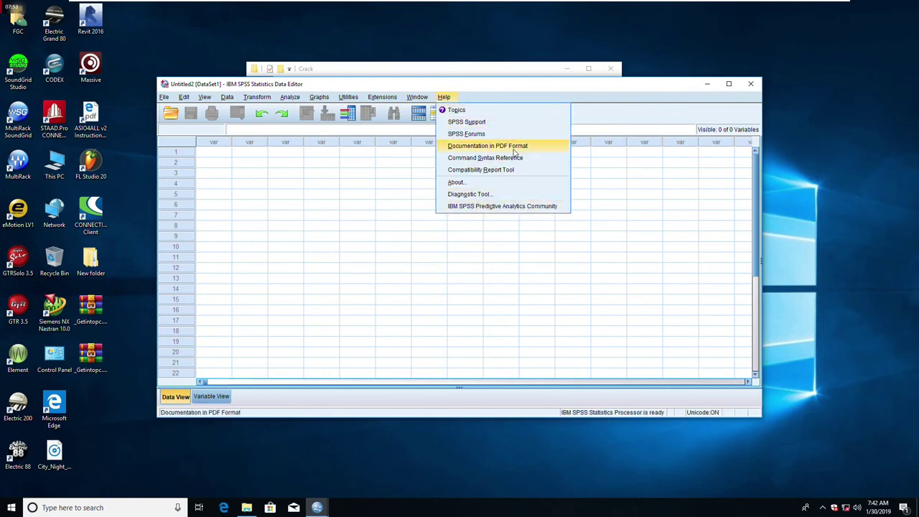
click(386, 217)
click(261, 165)
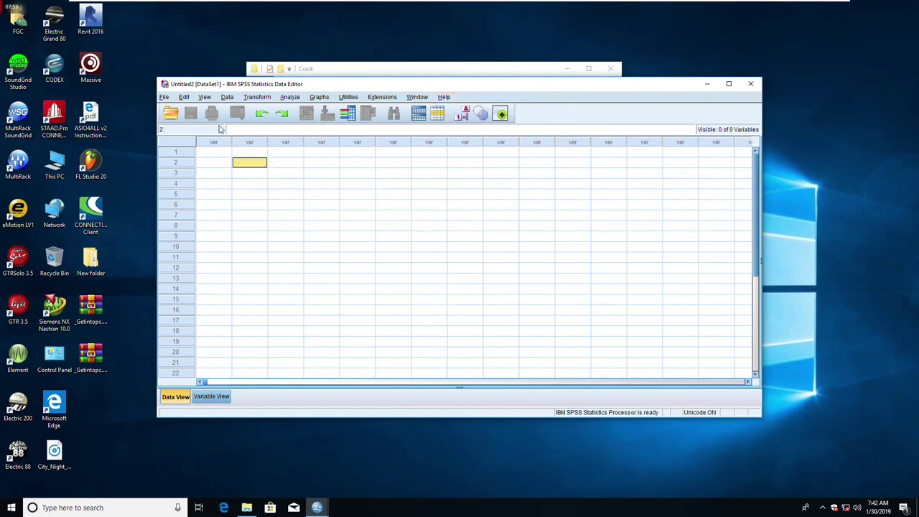
click(164, 97)
mouse_move(282, 358)
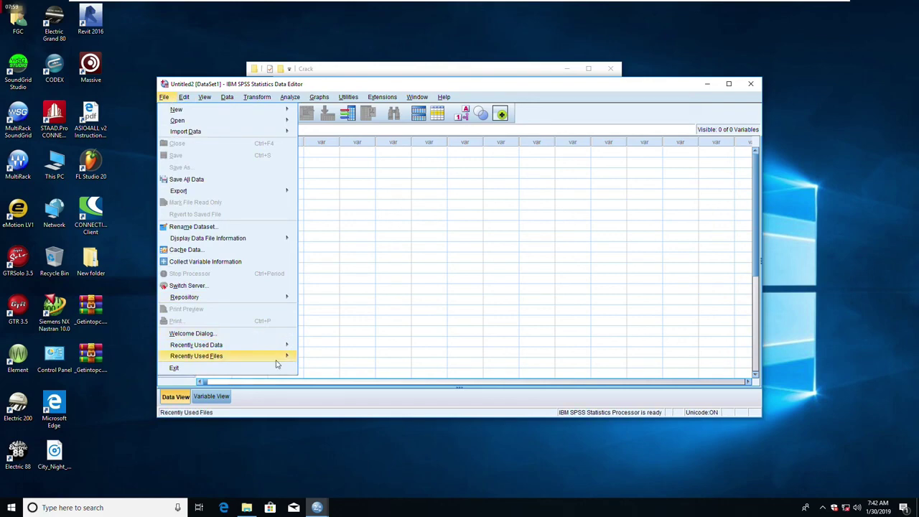
click(255, 368)
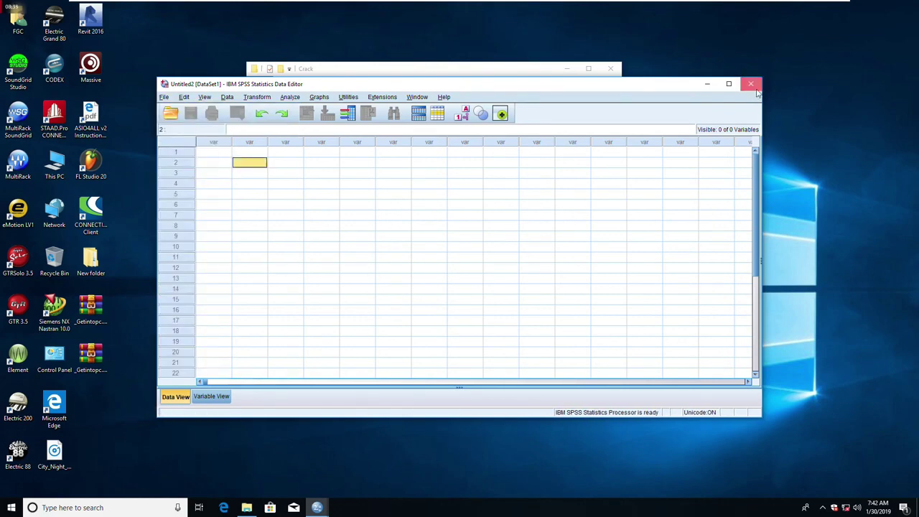
click(755, 87)
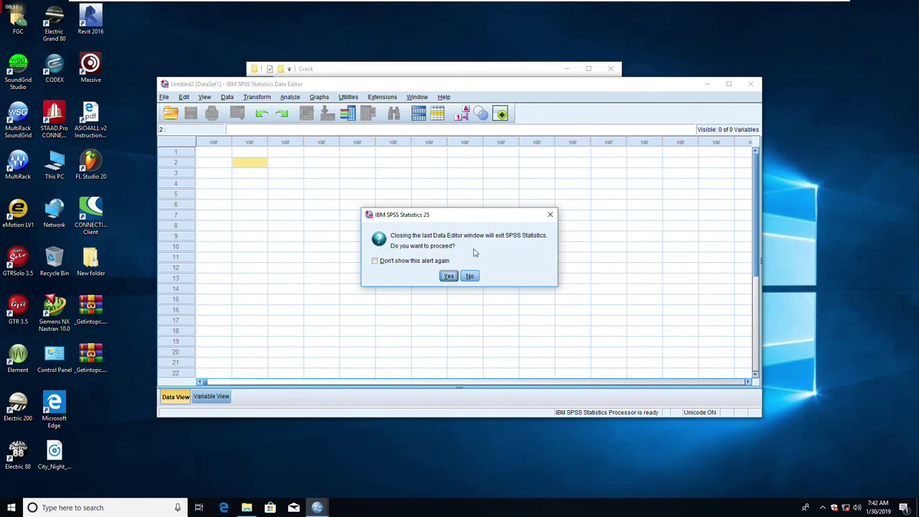
click(435, 262)
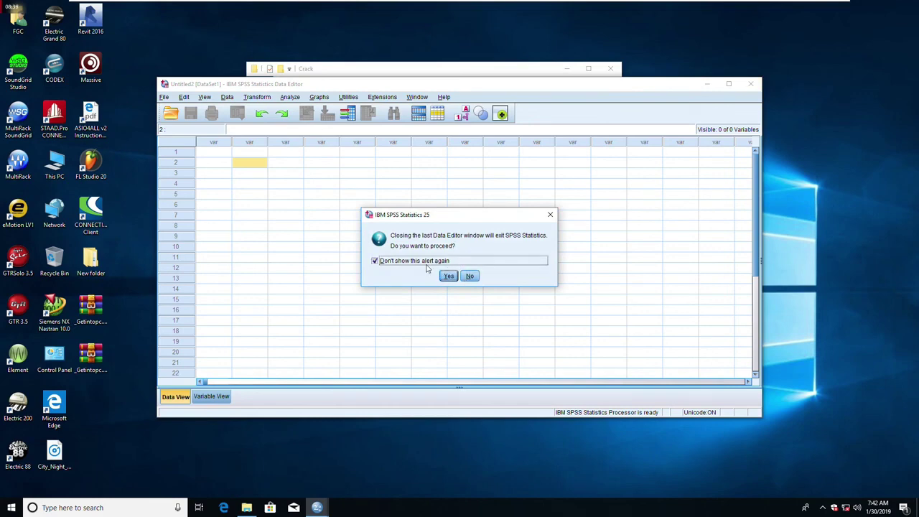
click(470, 277)
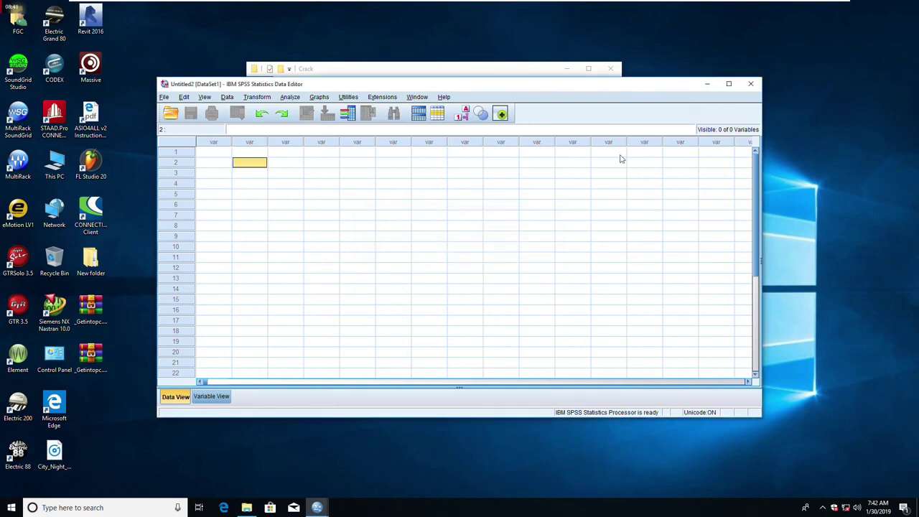
- Close the Data Editor window and confirm exiting SPSS Statistics
click(751, 84)
click(448, 277)
click(458, 265)
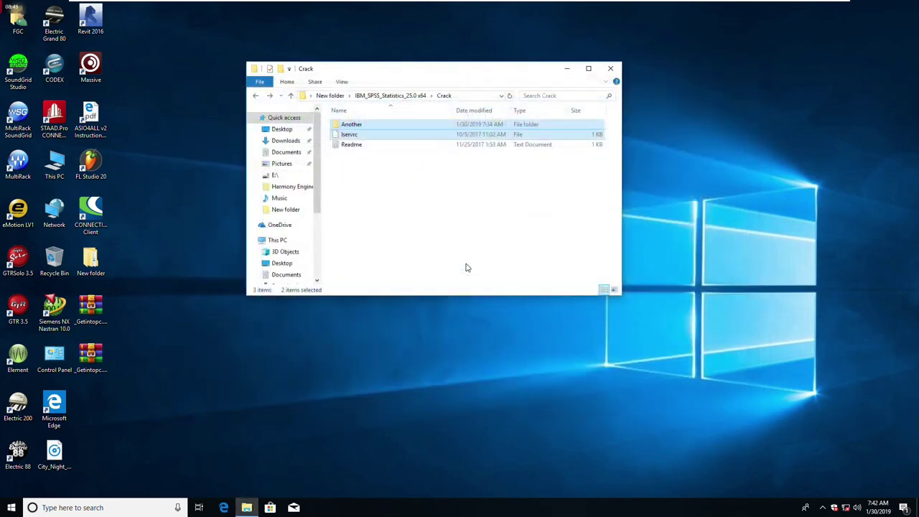
- Close the Crack folder window and refresh the desktop
click(610, 69)
right_click(467, 109)
click(504, 143)
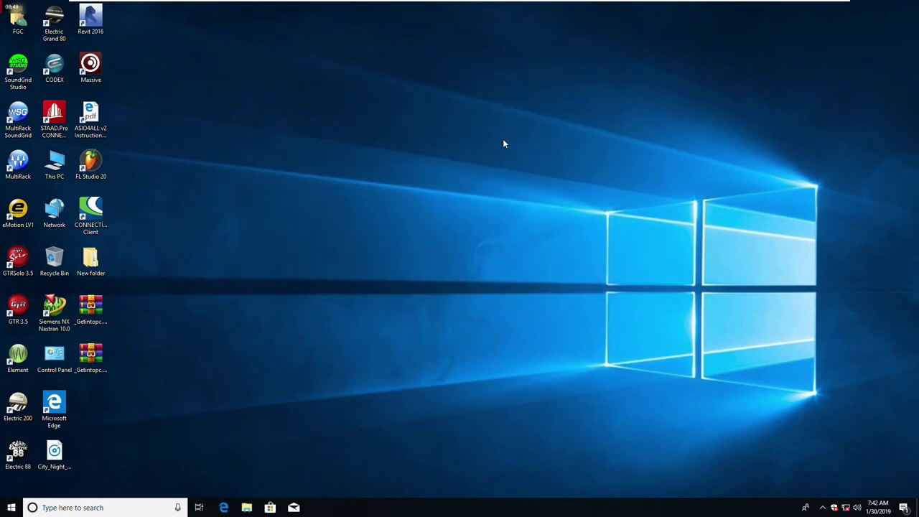